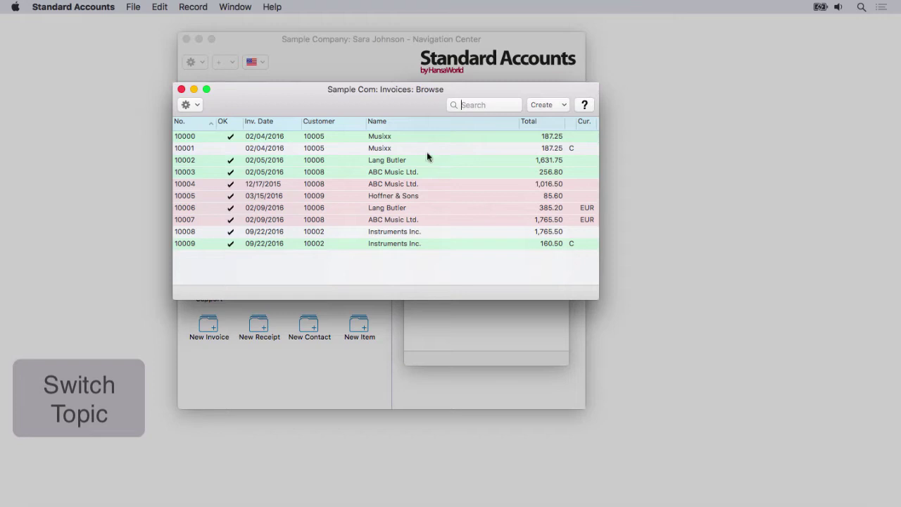
# Step: Sort the invoice list by customer name and create a new invoice
pyautogui.click(393, 120)
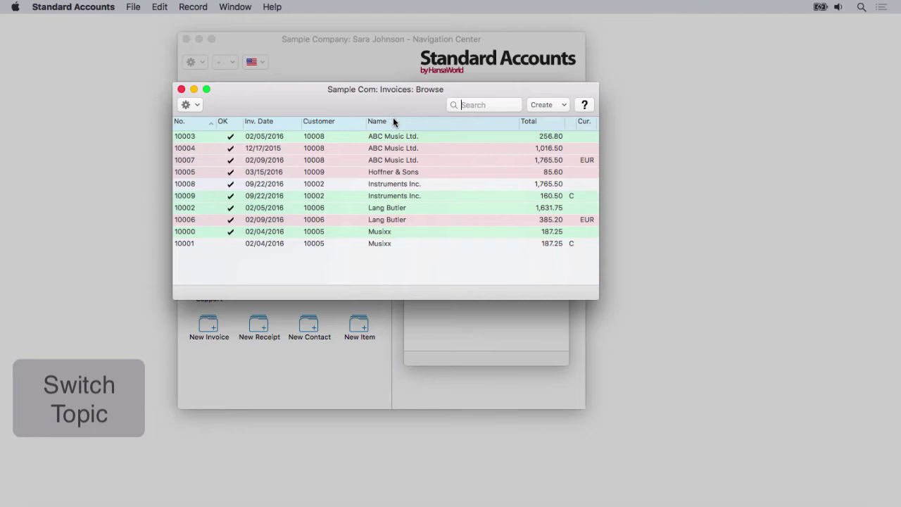
pyautogui.click(236, 6)
pyautogui.click(241, 35)
pyautogui.click(265, 184)
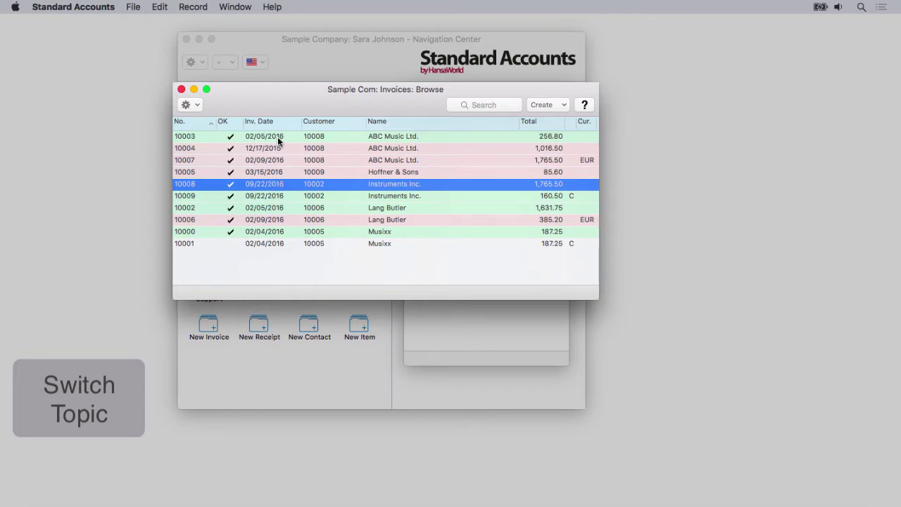
pyautogui.click(540, 105)
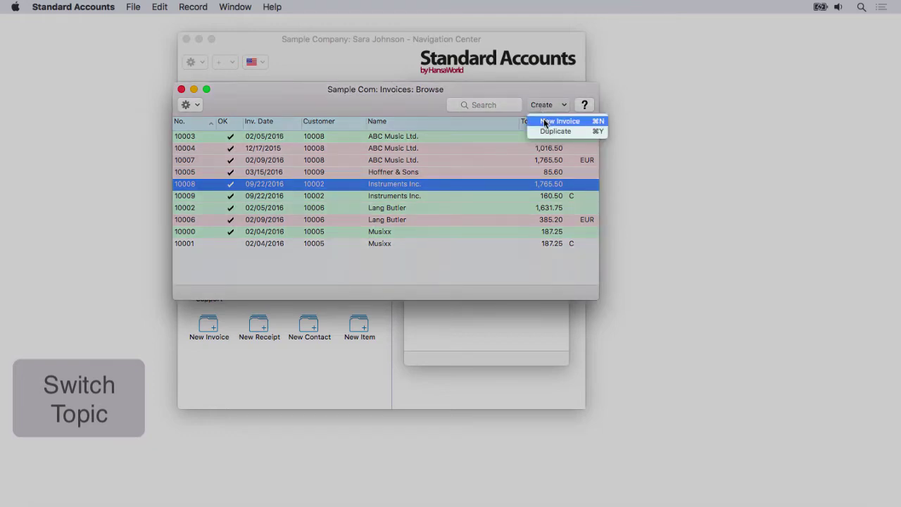
pyautogui.click(545, 121)
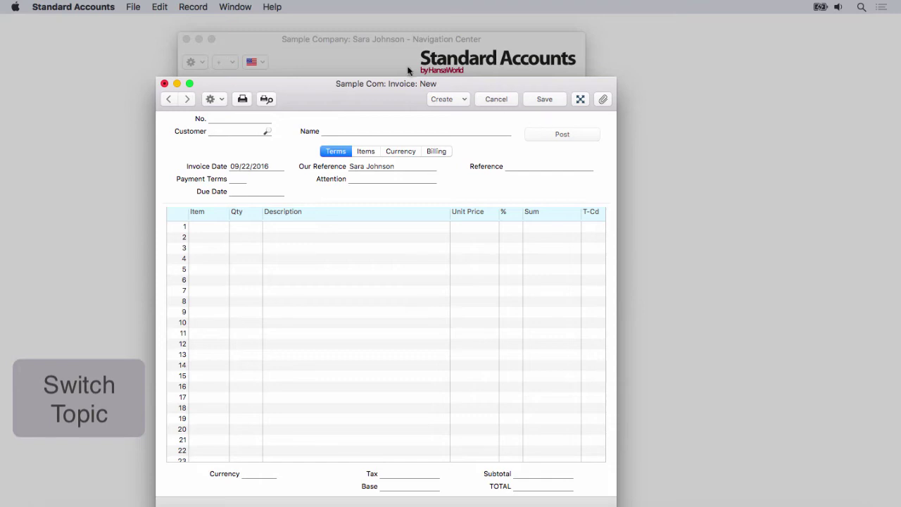
# Step: View the record types that can be created from the Navigation Center and return to the new invoice
pyautogui.click(368, 63)
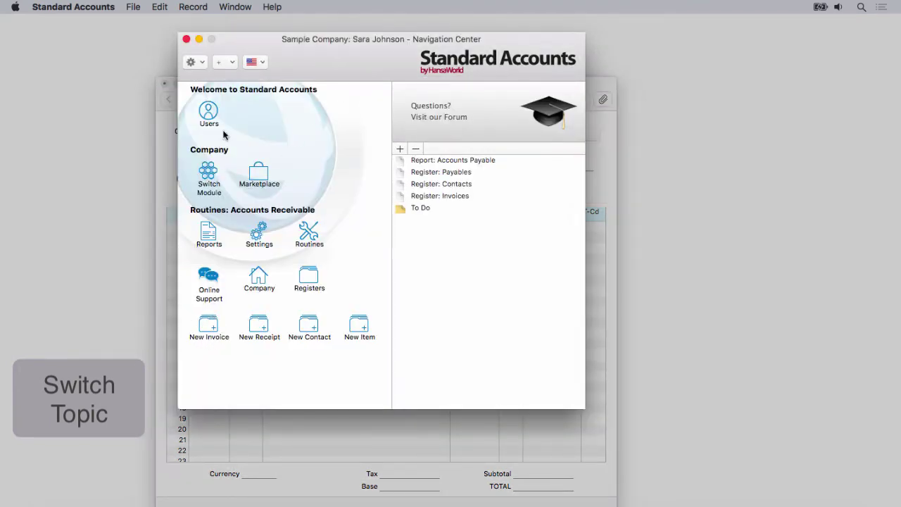
pyautogui.click(227, 62)
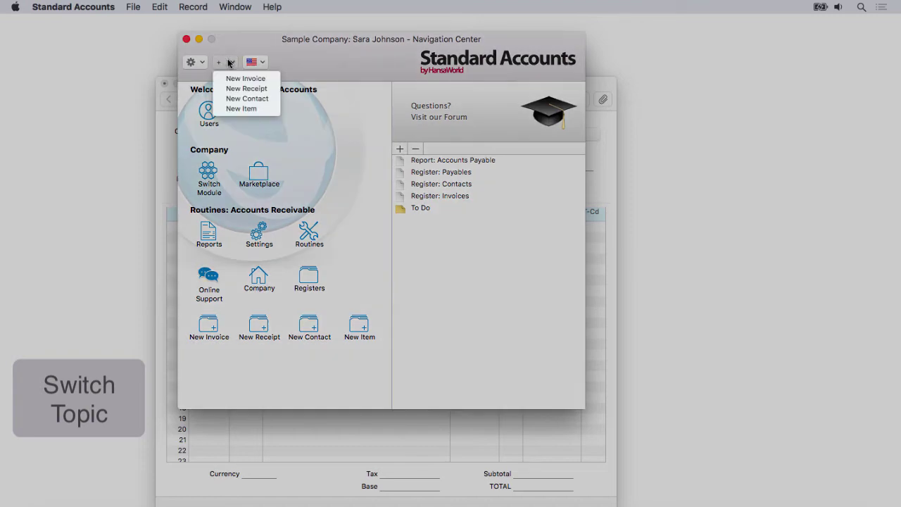
pyautogui.click(166, 176)
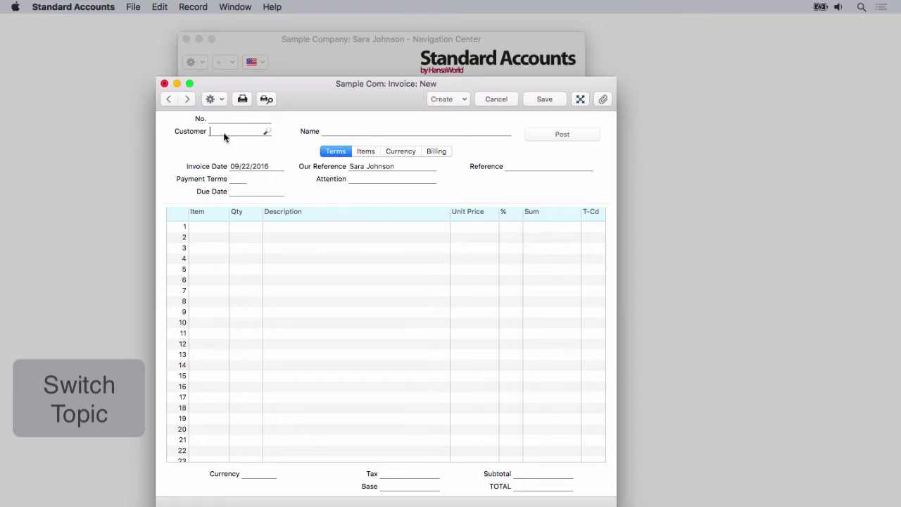
# Step: Assign the customer Instruments Inc. to the invoice and enter the contact's name as Attention
pyautogui.press('super+Return')
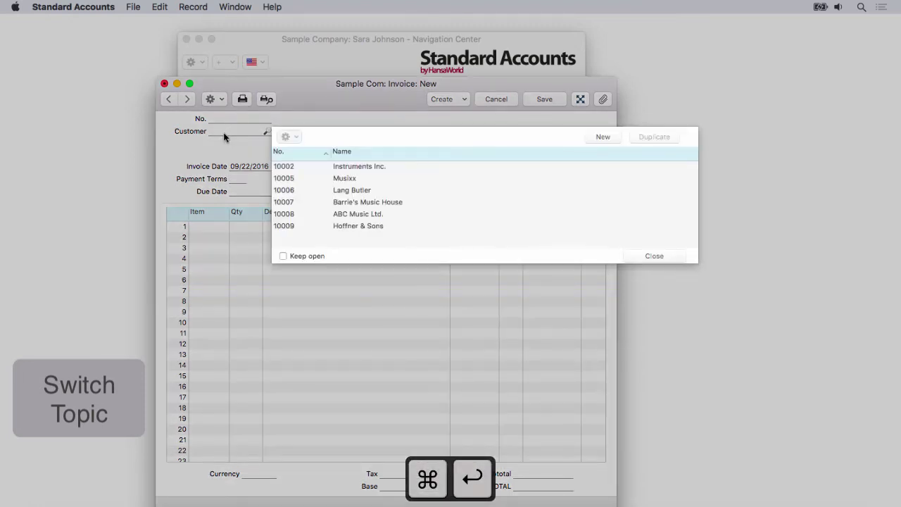
pyautogui.doubleClick(344, 169)
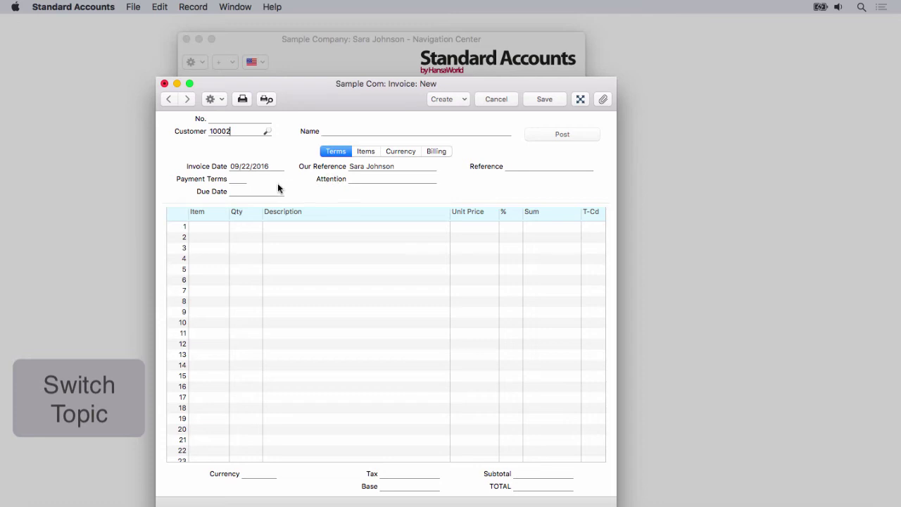
pyautogui.click(239, 179)
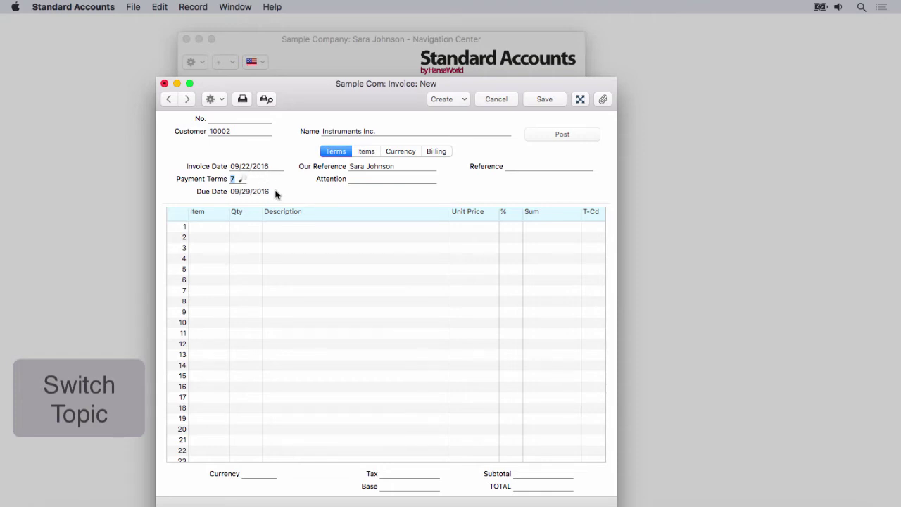
pyautogui.click(361, 179)
pyautogui.write('John Smith')
# Step: Add item 10001 (Keyboard) to the first row of the invoice
pyautogui.click(211, 227)
pyautogui.press('super+Return')
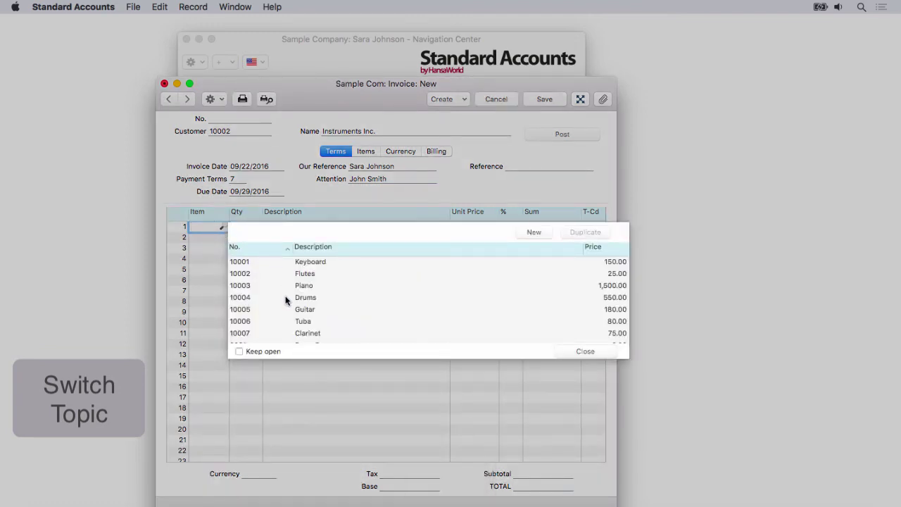
pyautogui.scroll(-2, 286, 310)
pyautogui.scroll(2, 286, 309)
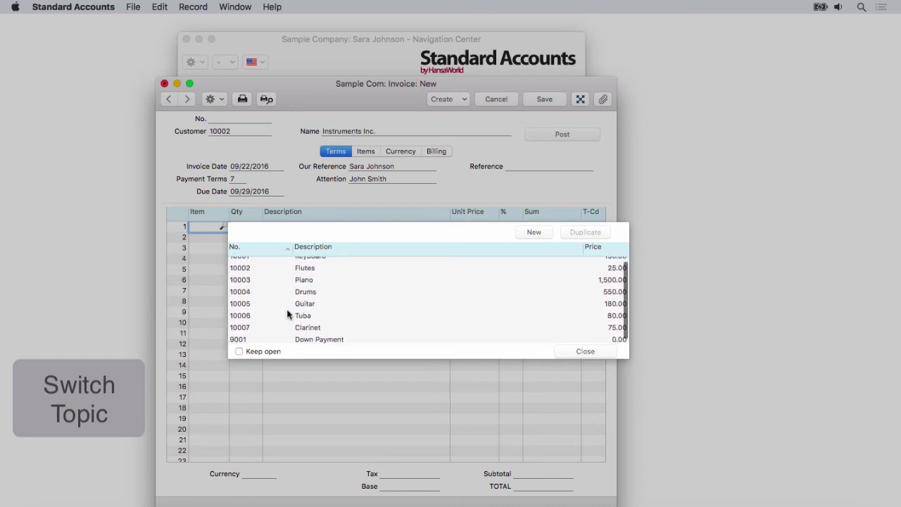
pyautogui.doubleClick(318, 261)
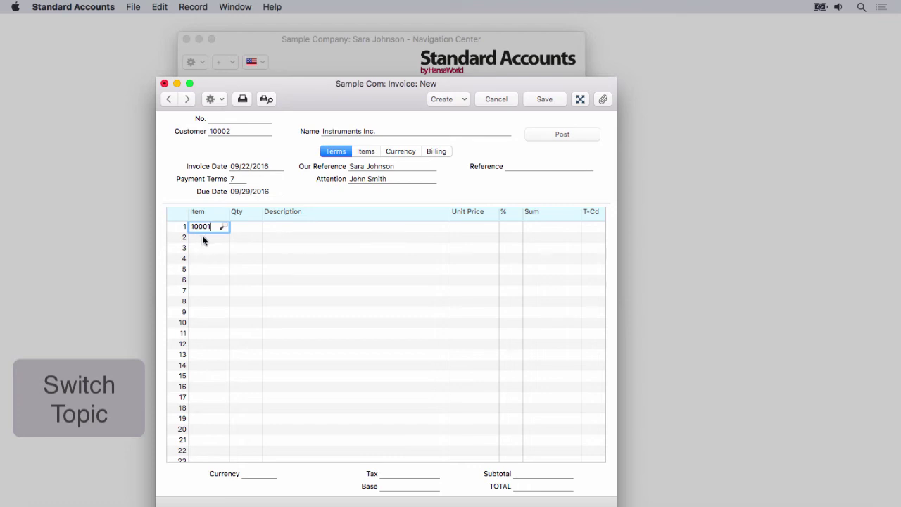
pyautogui.press('Tab')
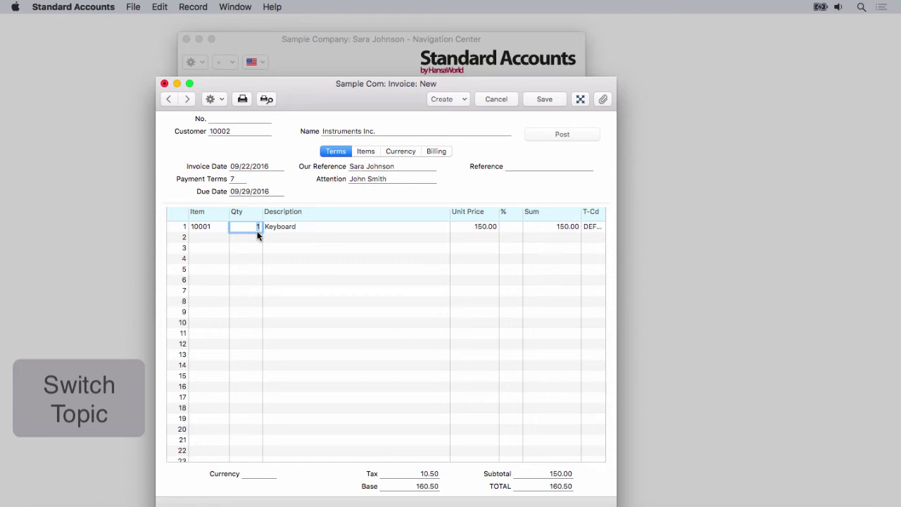
# Step: Add item 10003 (Piano) to the second row of the invoice
pyautogui.scroll(-7, 193, 396)
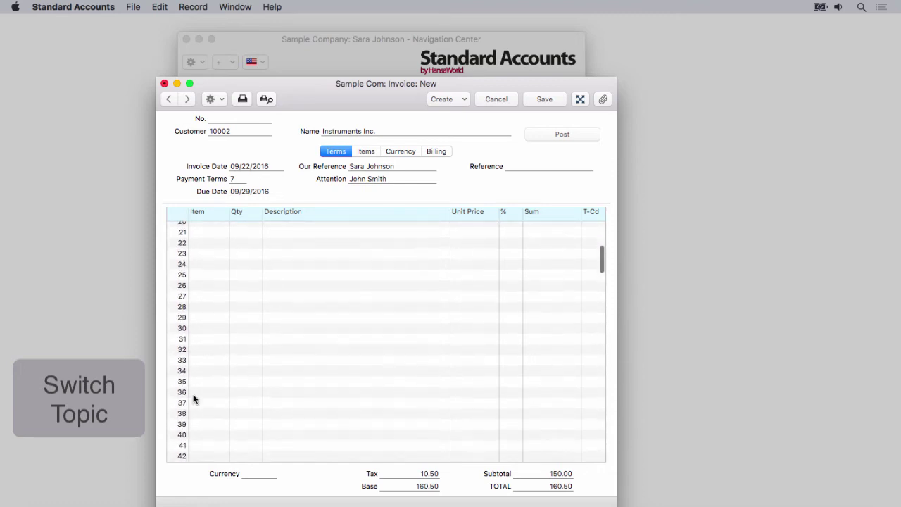
pyautogui.scroll(5, 194, 399)
pyautogui.scroll(2, 194, 399)
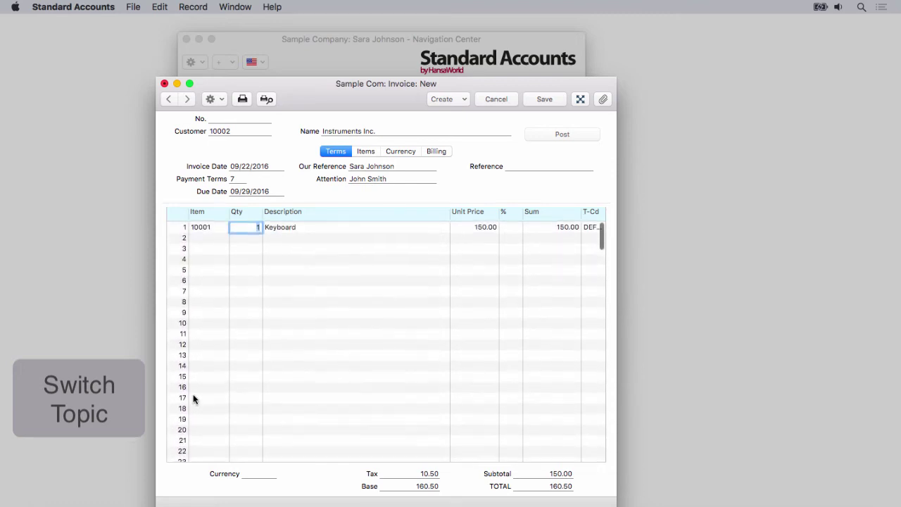
pyautogui.click(202, 241)
pyautogui.press('super+Return')
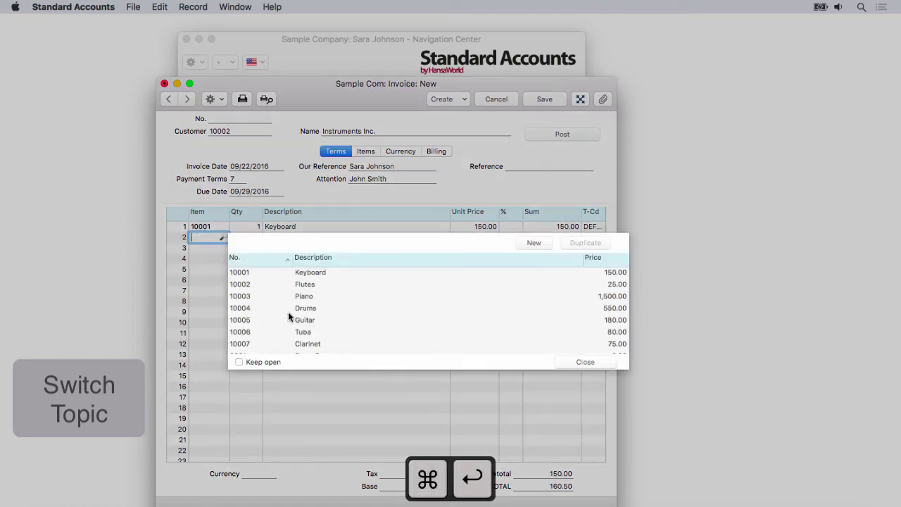
pyautogui.doubleClick(310, 300)
pyautogui.click(310, 269)
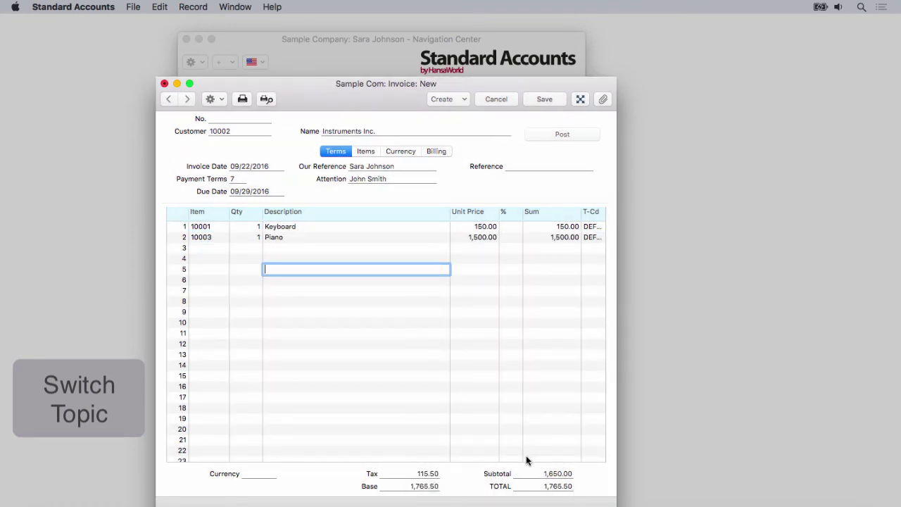
# Step: Add item 10005 (Guitar) to the third row of the invoice and delete that row again
pyautogui.click(197, 249)
pyautogui.press('super+Return')
pyautogui.doubleClick(335, 330)
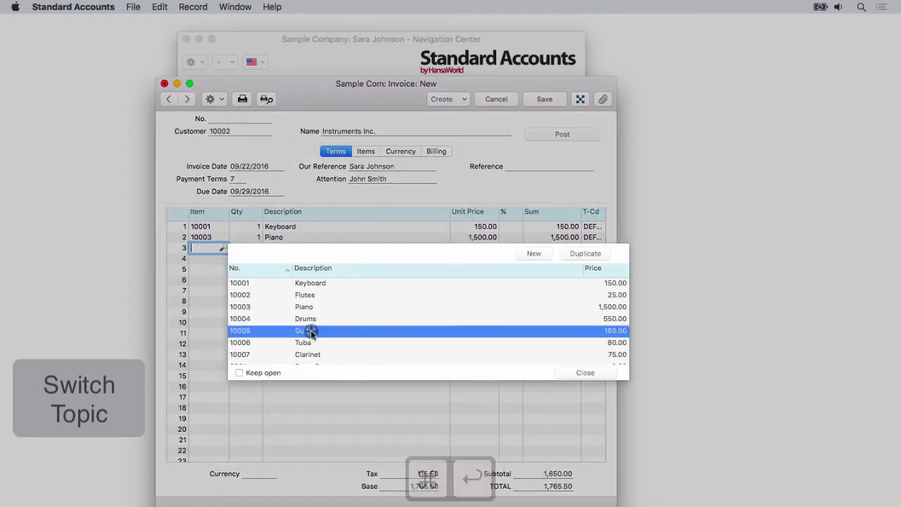
pyautogui.click(218, 271)
pyautogui.click(184, 248)
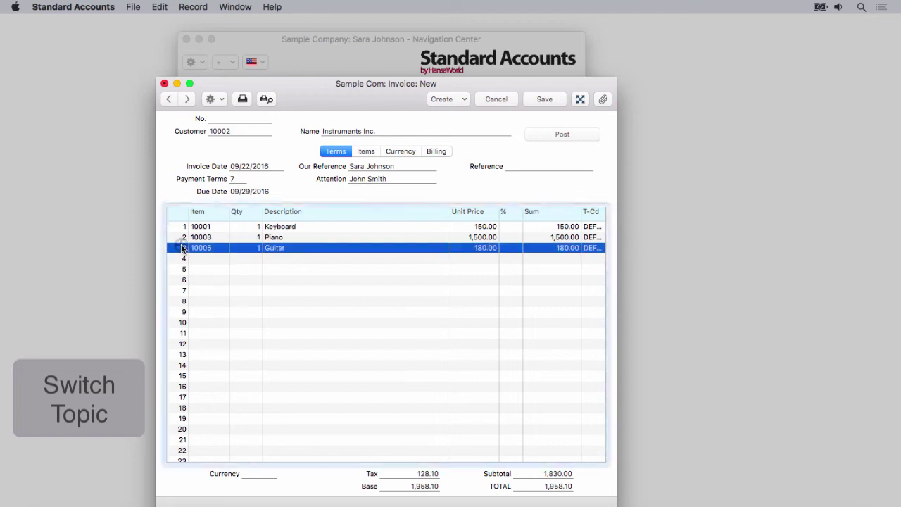
pyautogui.press('BackSpace')
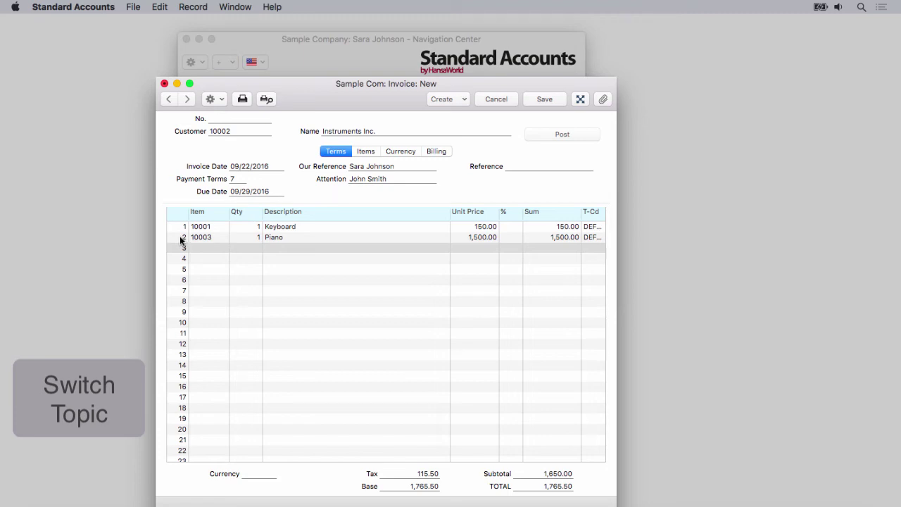
# Step: Insert an empty row above the Piano line and remove it again
pyautogui.click(183, 238)
pyautogui.press('Return')
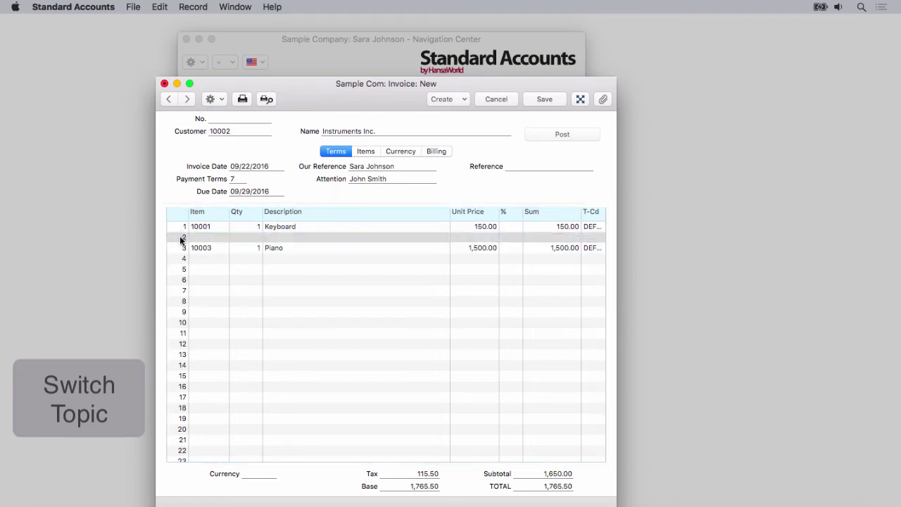
pyautogui.click(182, 238)
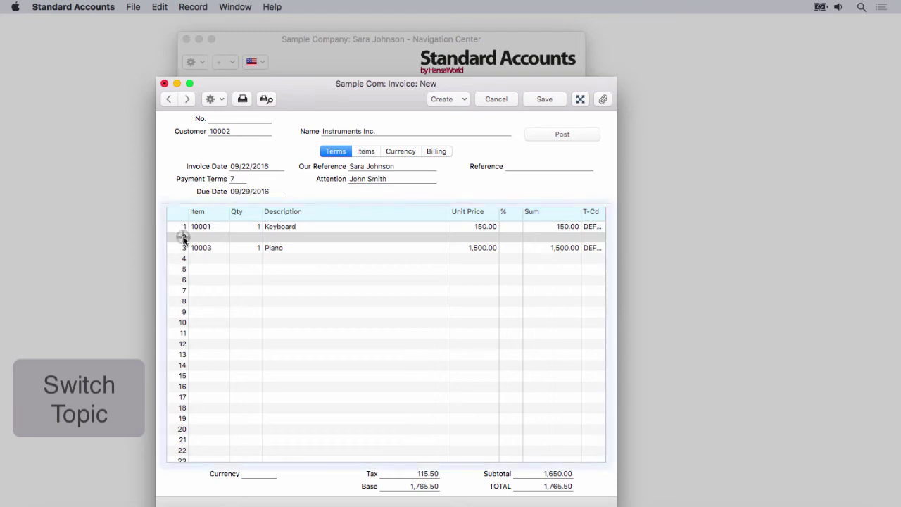
pyautogui.press('BackSpace')
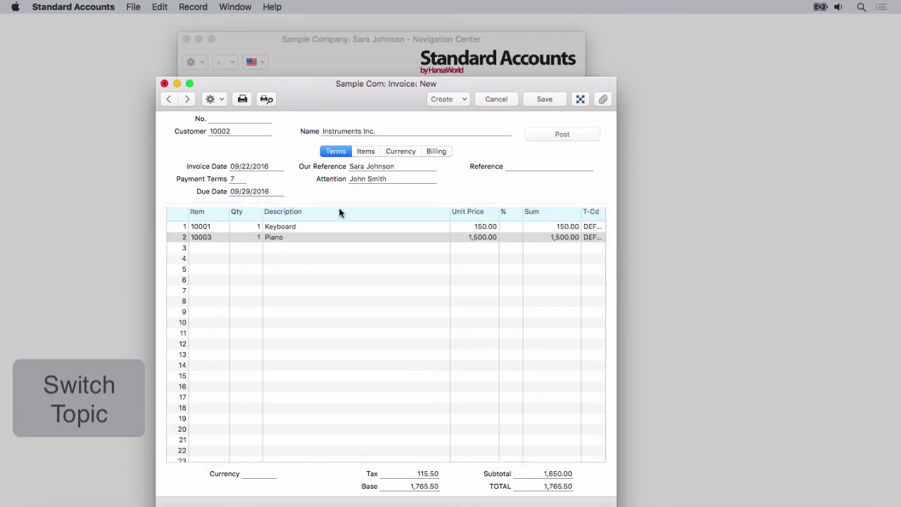
# Step: Save the new Instruments Inc. invoice and post it
pyautogui.click(542, 100)
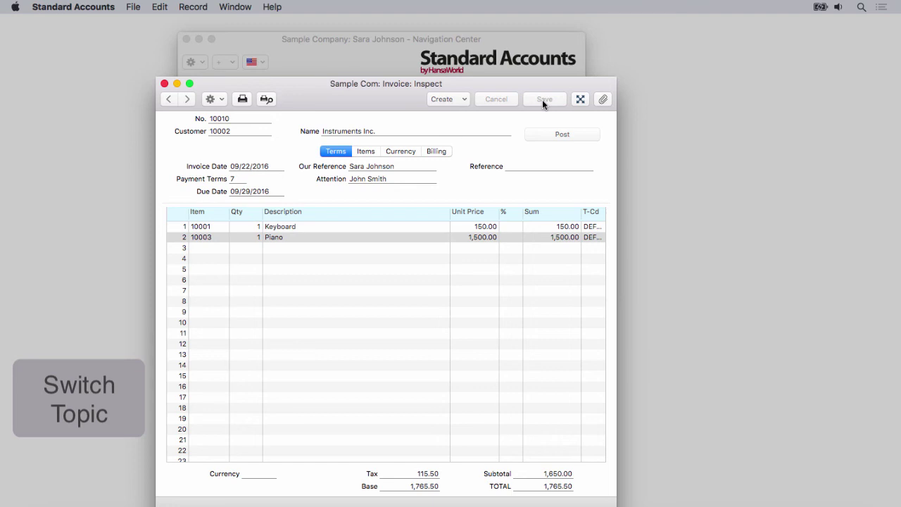
pyautogui.click(547, 132)
# Step: Preview the printed invoice, and close the preview and the invoice record
pyautogui.click(267, 100)
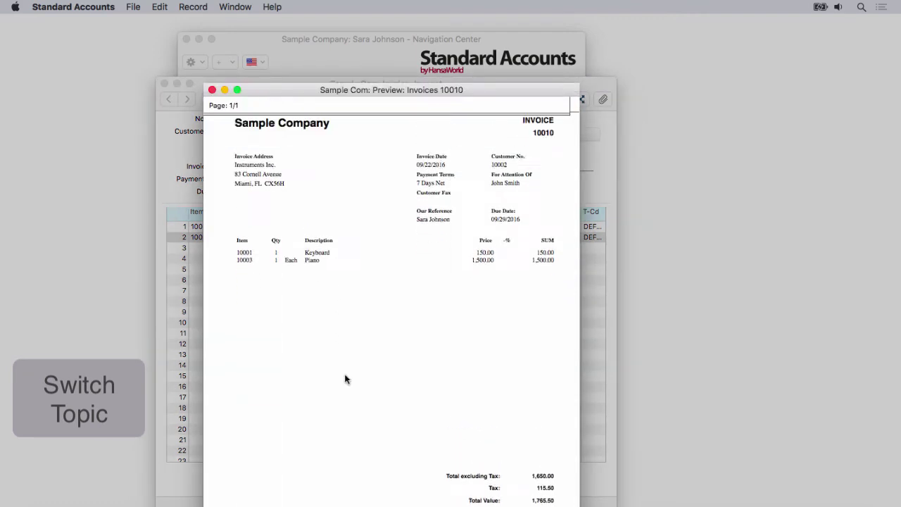
pyautogui.click(212, 90)
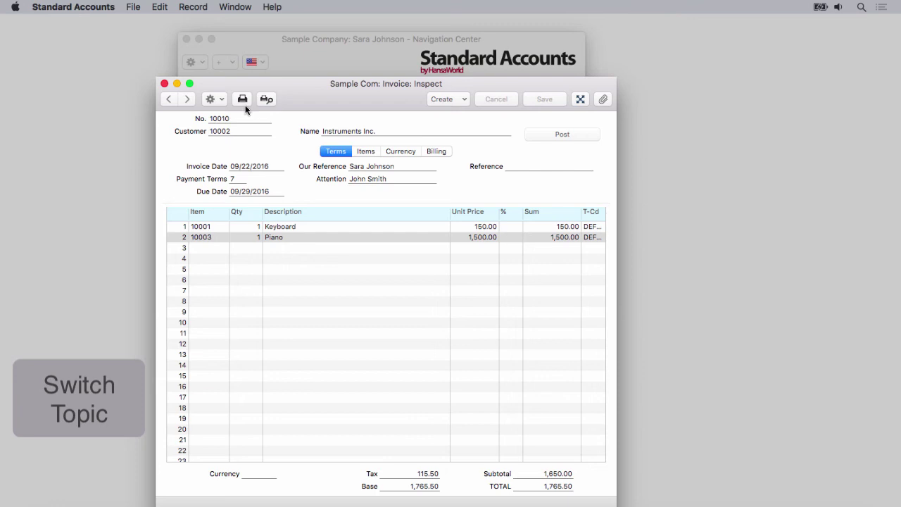
pyautogui.click(164, 83)
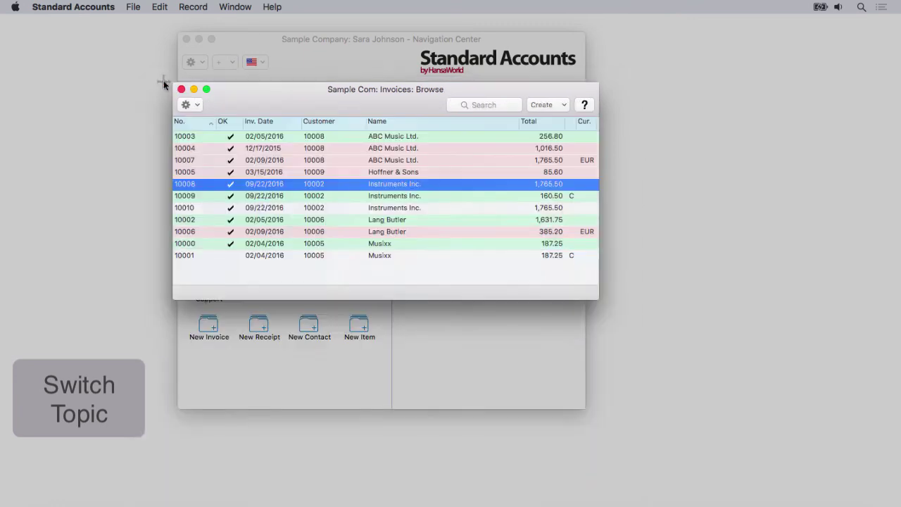
# Step: Create a credit memo from the 385.20 EUR invoice dated 02/09/2016
pyautogui.doubleClick(384, 232)
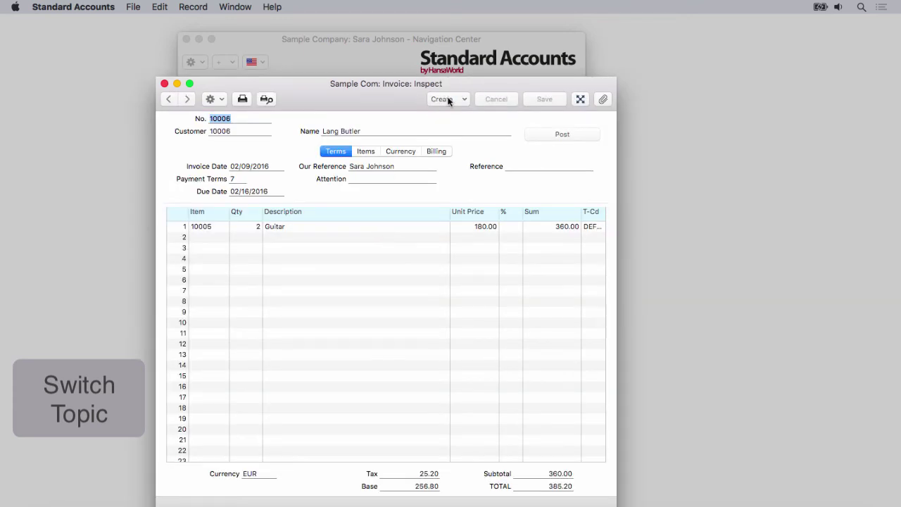
pyautogui.click(448, 99)
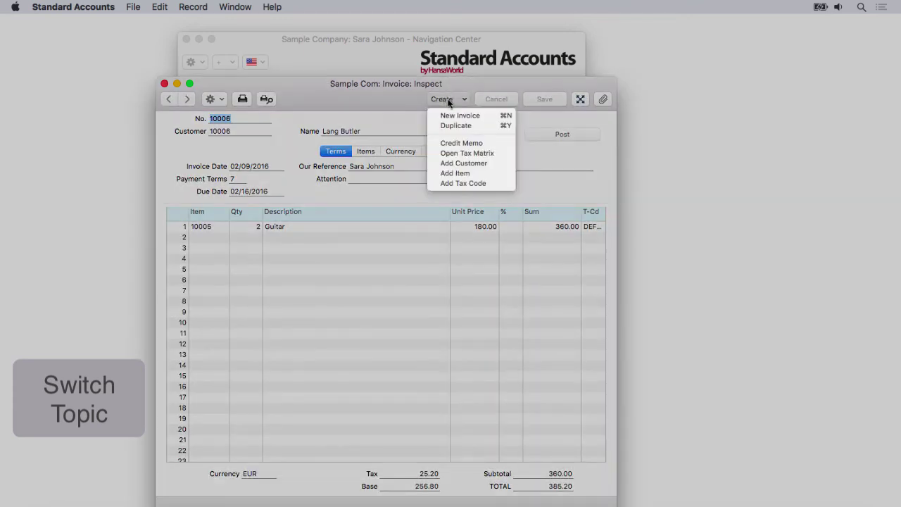
pyautogui.click(458, 143)
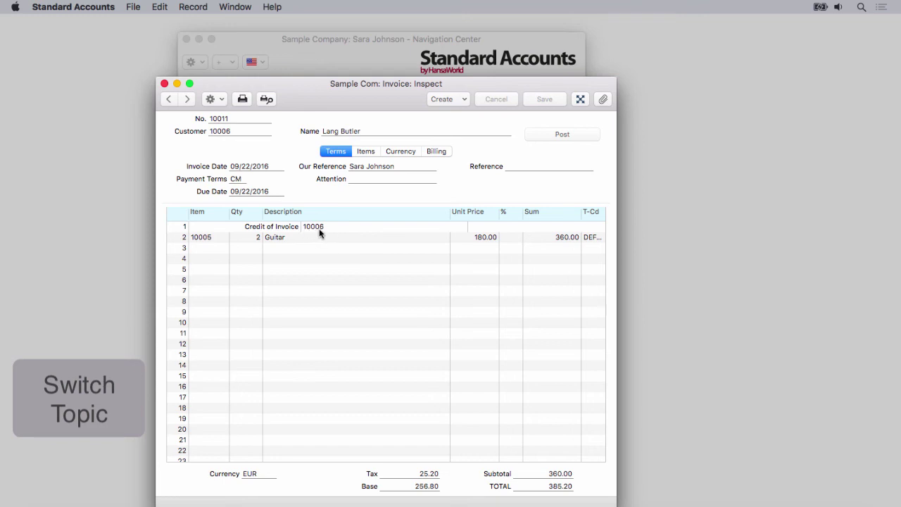
# Step: Choose the CM (Credit Memo) payment terms on the credit memo and post it
pyautogui.click(236, 179)
pyautogui.press('super+Return')
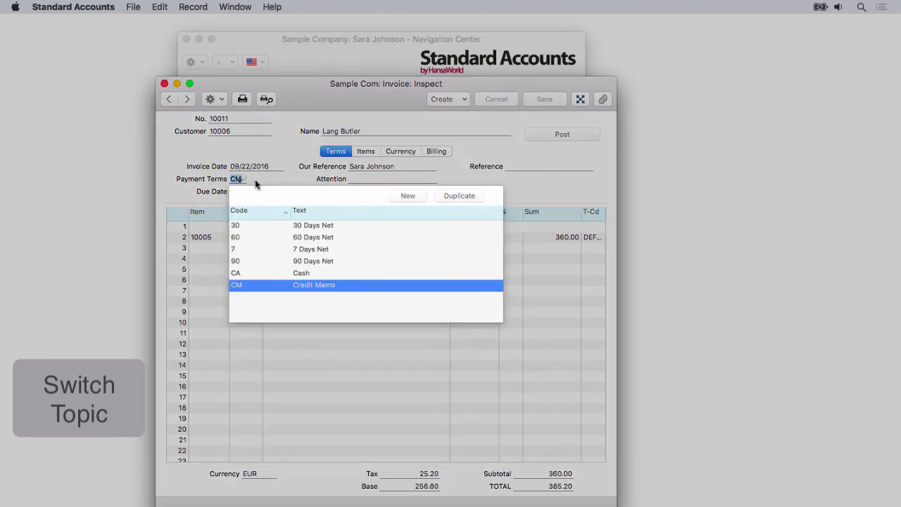
pyautogui.doubleClick(310, 285)
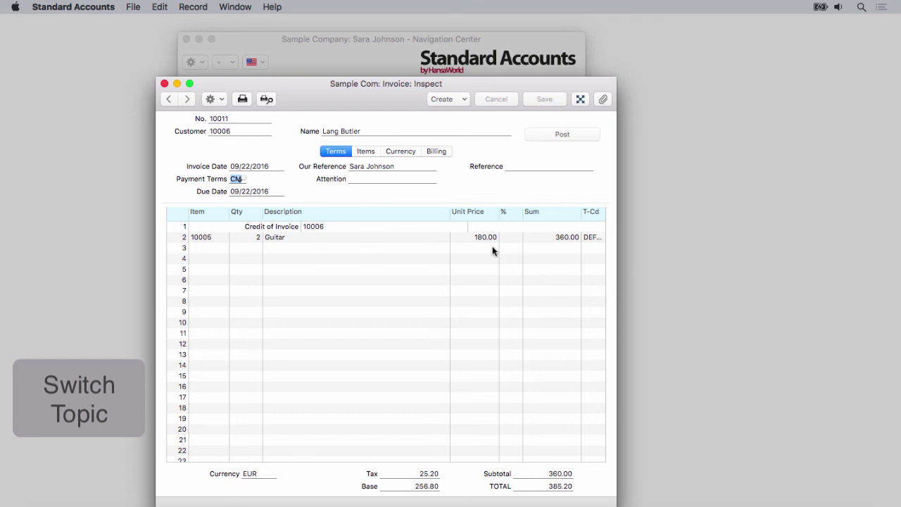
pyautogui.click(544, 134)
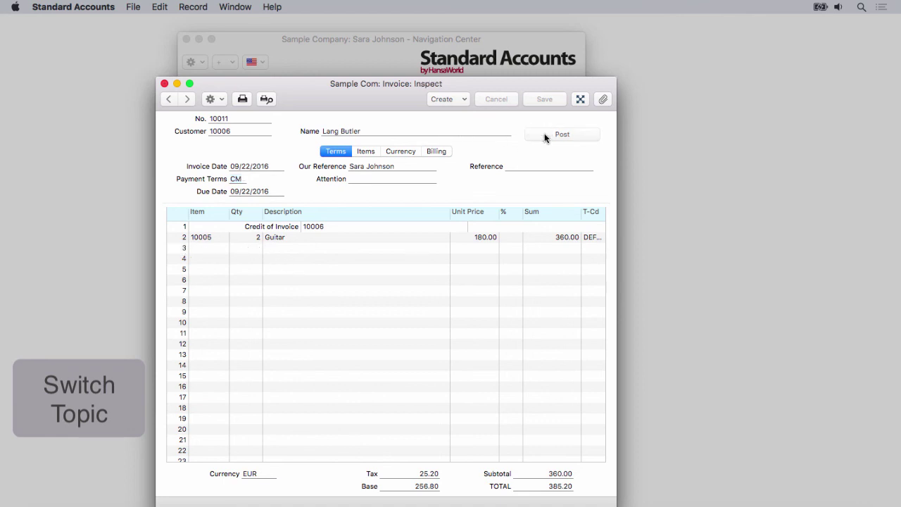